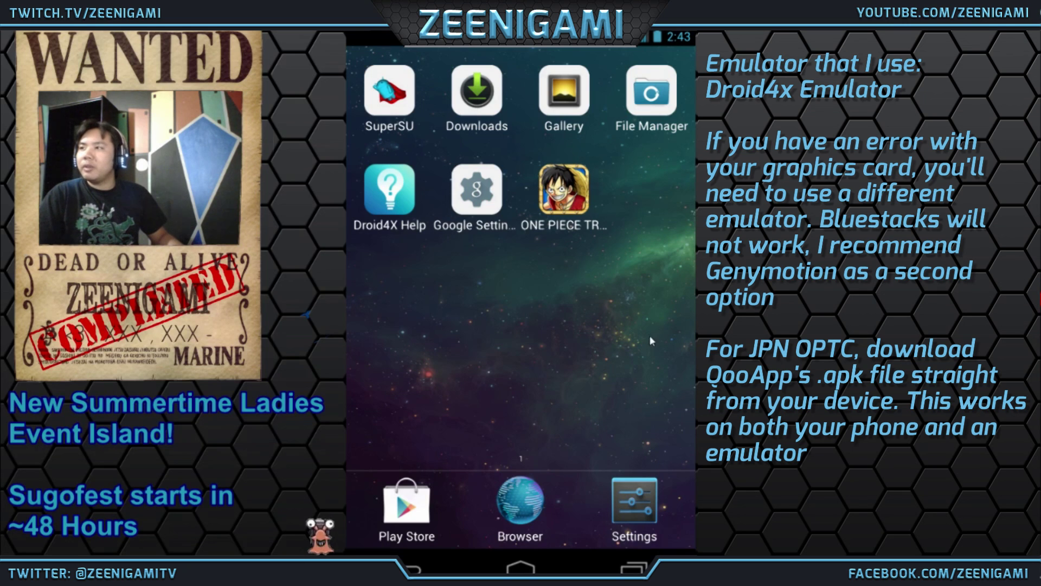
Search the Google Play Store for 'one piece', then return to the home screen
{"action": "left_click", "coordinate": [520, 503]}
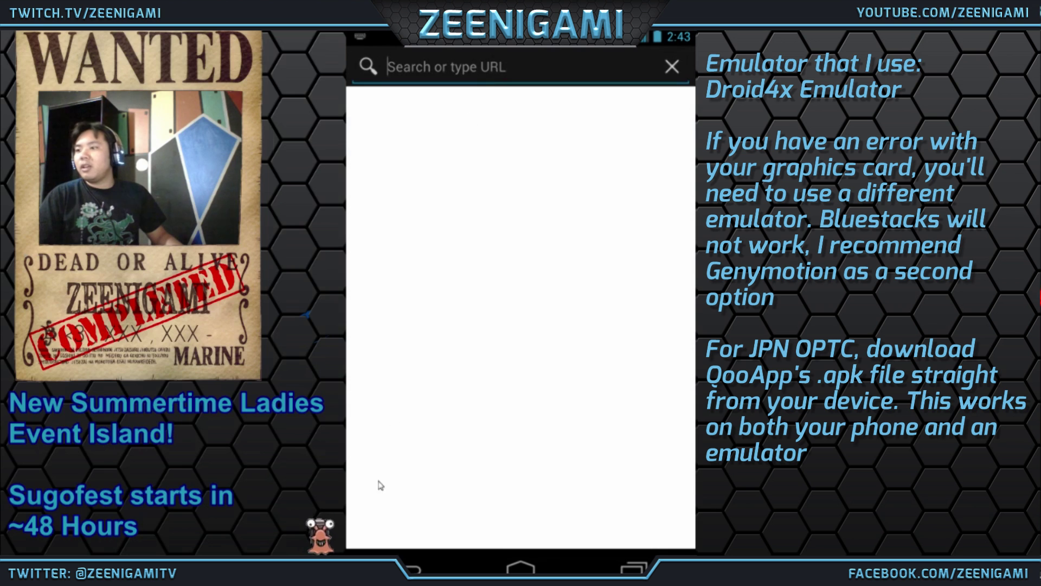
{"action": "left_click", "coordinate": [515, 567]}
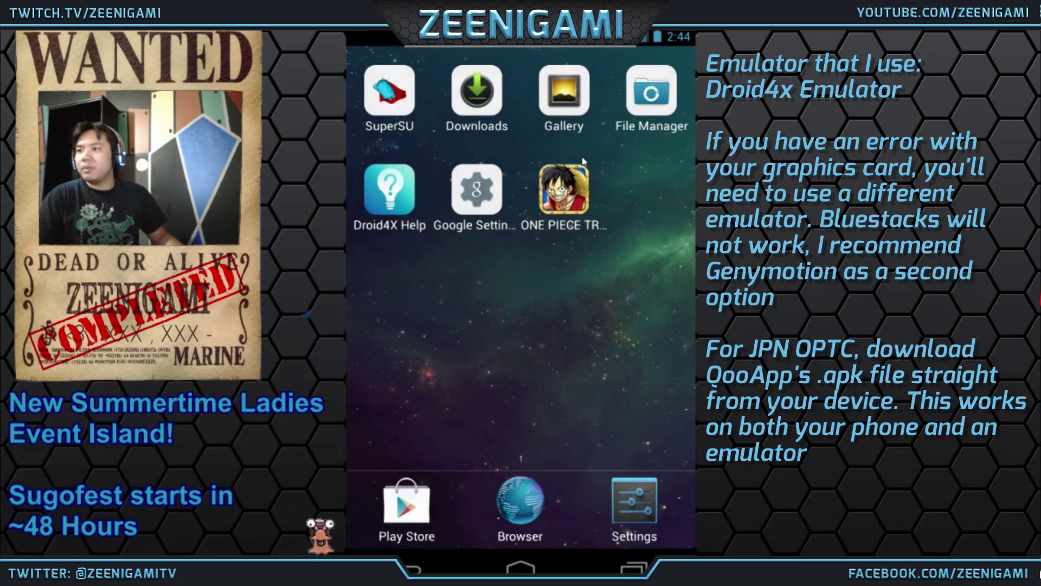
{"action": "left_click", "coordinate": [431, 503]}
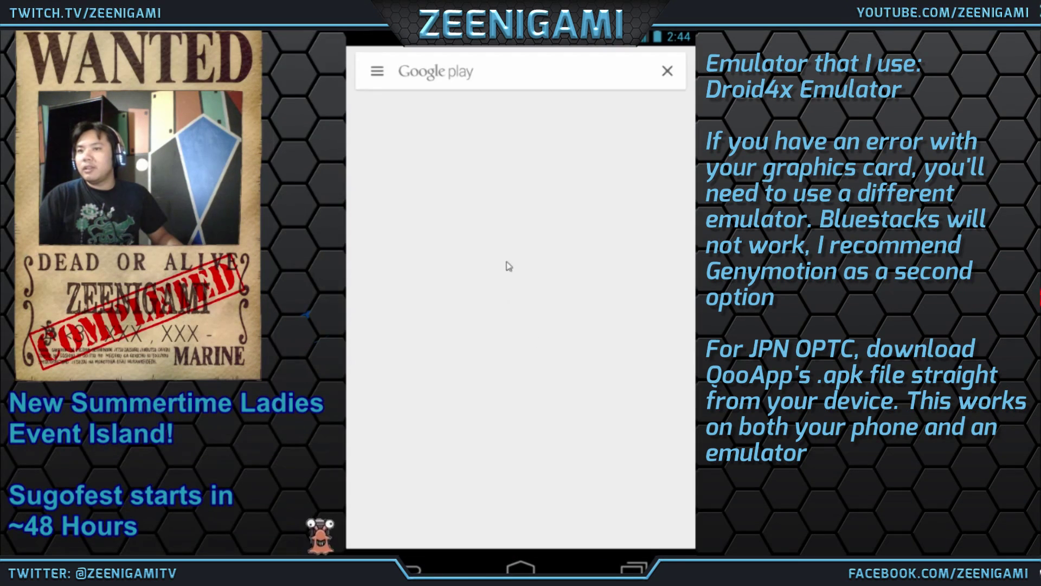
{"action": "left_click", "coordinate": [528, 71]}
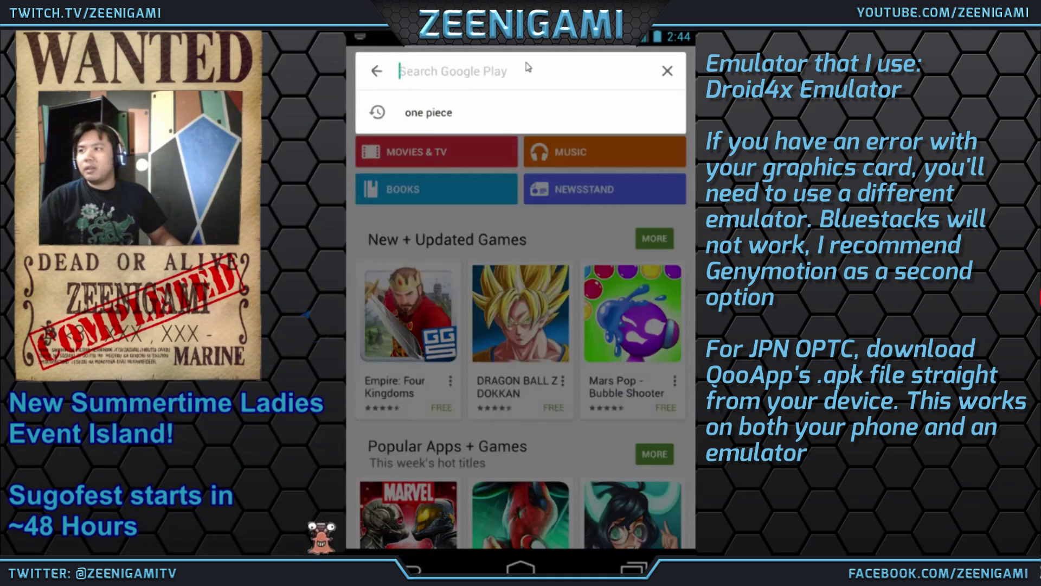
{"action": "left_click", "coordinate": [534, 102]}
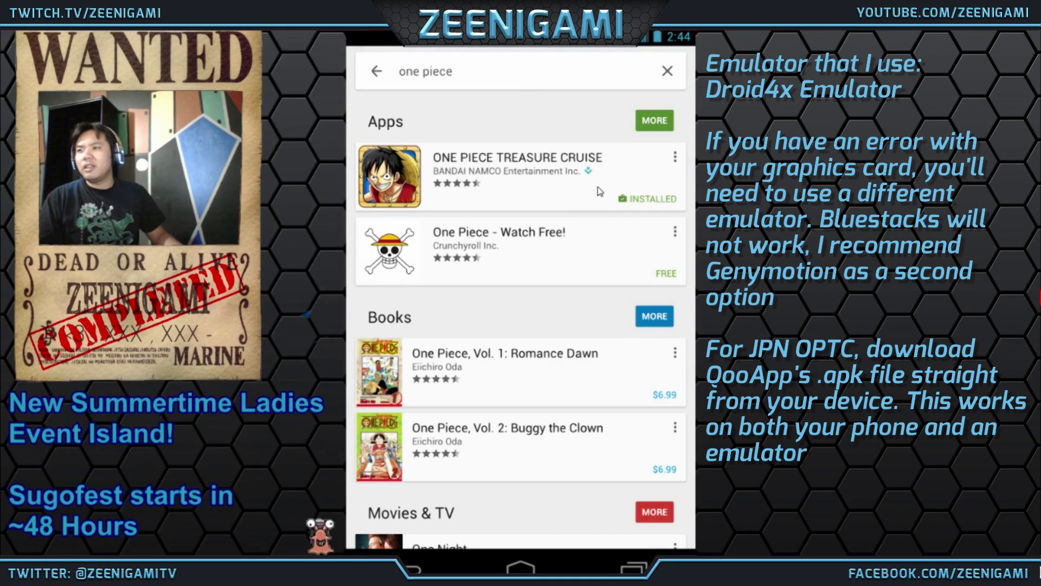
{"action": "left_click", "coordinate": [538, 568]}
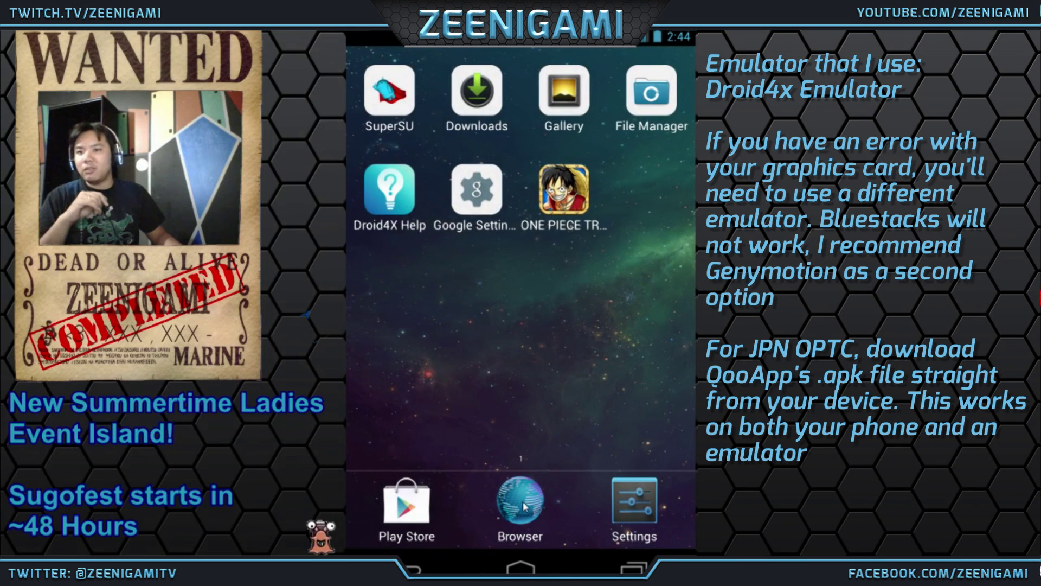
Web-search 'qooapp' in the Browser and open the apk.qoo-app.com result
{"action": "left_click", "coordinate": [525, 506]}
{"action": "left_click", "coordinate": [498, 74]}
{"action": "type", "text": "q"}
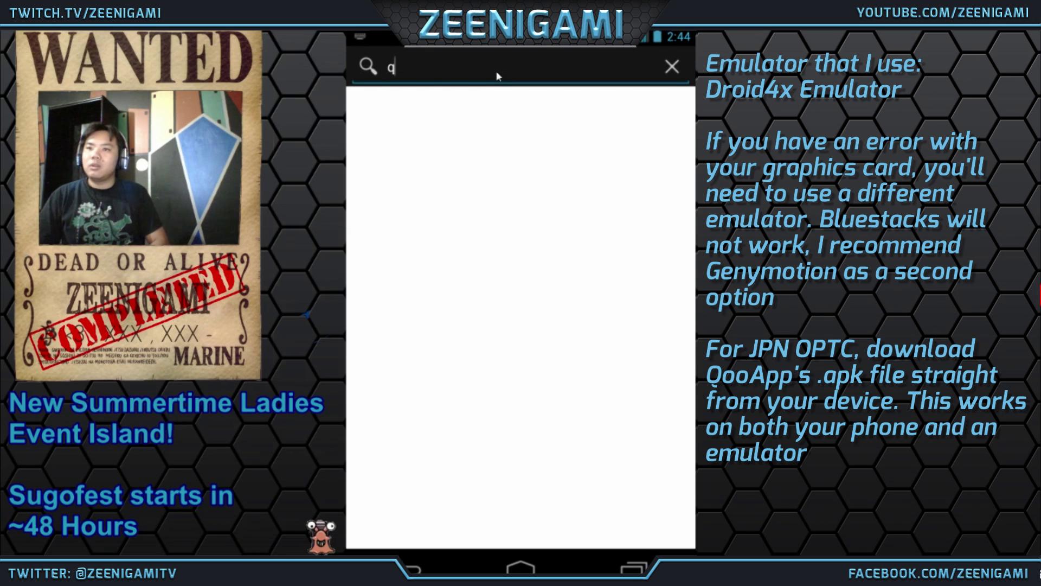
{"action": "type", "text": "ooapp"}
{"action": "key", "text": "Return"}
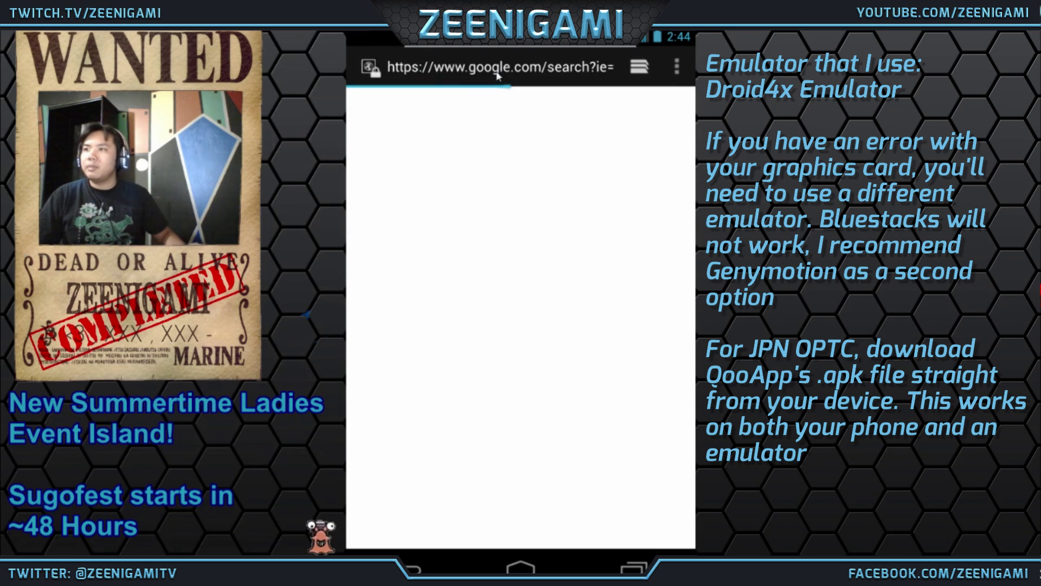
{"action": "left_click", "coordinate": [480, 145]}
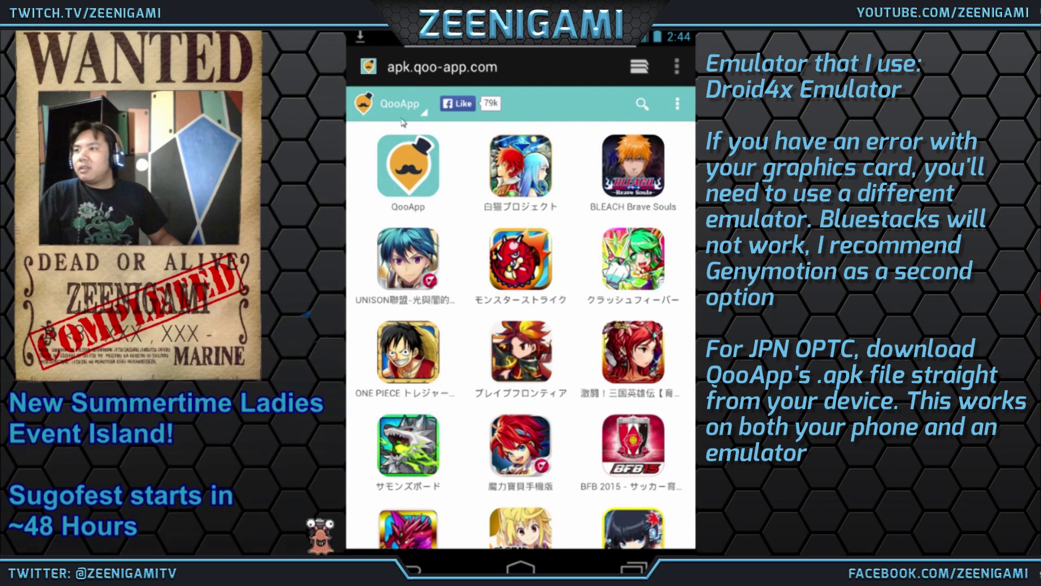
Download the QooApp APK, install it from the download notification, and launch it
{"action": "left_click", "coordinate": [421, 195]}
{"action": "left_click", "coordinate": [394, 413]}
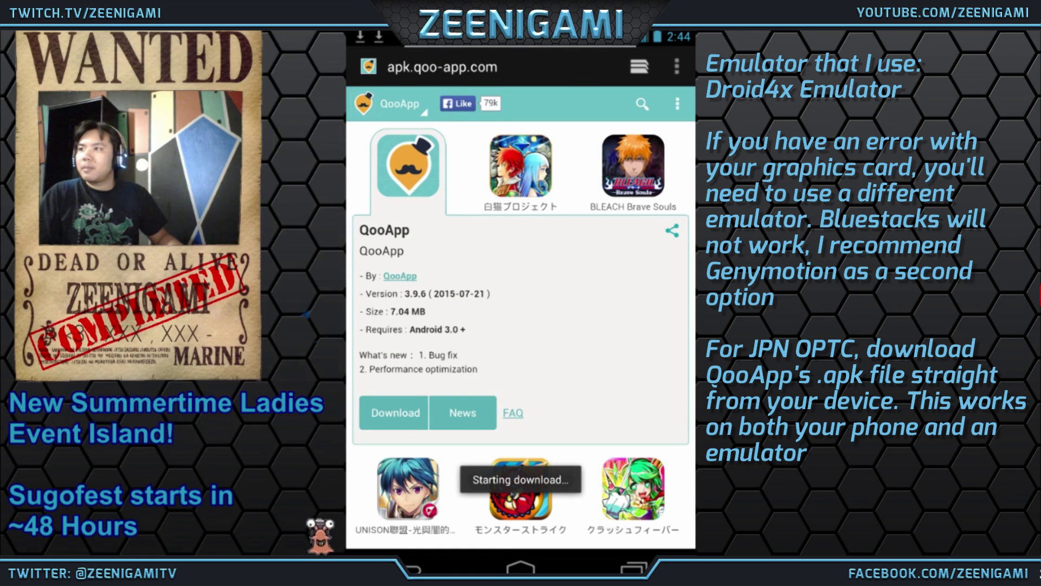
{"action": "left_click_drag", "start_coordinate": [511, 50], "coordinate": [484, 537]}
{"action": "left_click", "coordinate": [534, 153]}
{"action": "left_click", "coordinate": [595, 528]}
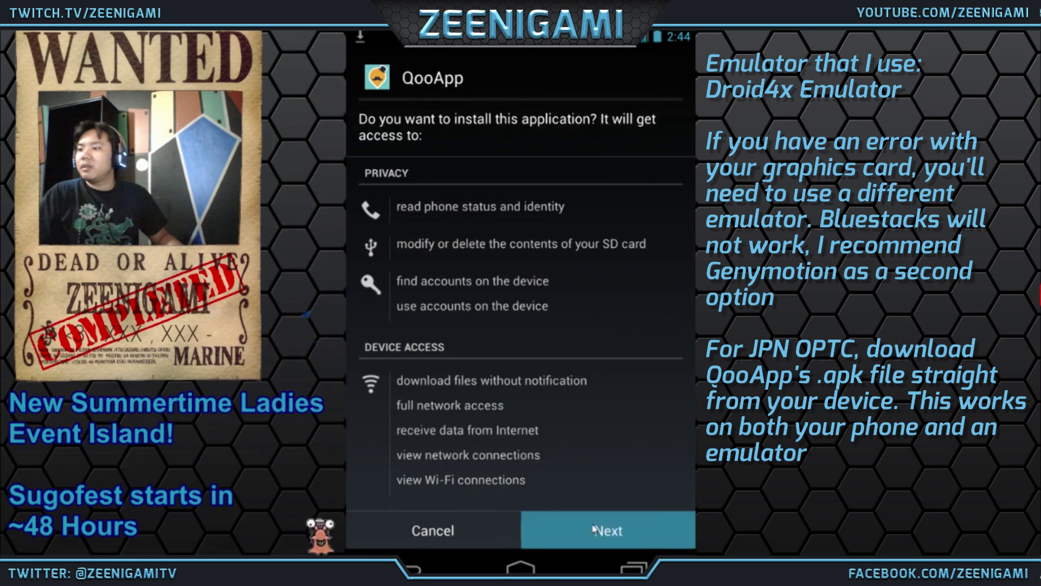
{"action": "left_click", "coordinate": [638, 517]}
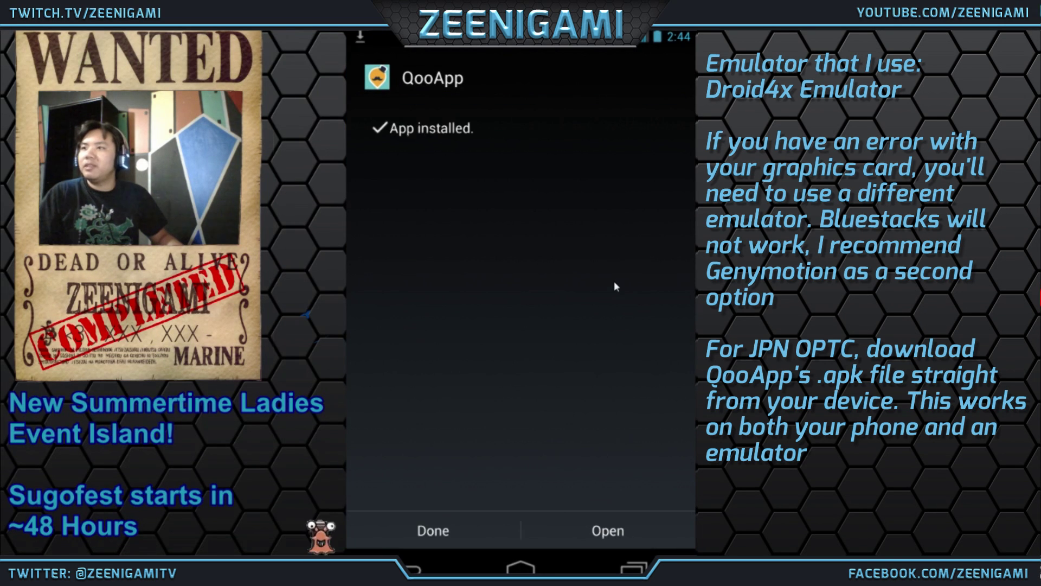
{"action": "left_click", "coordinate": [579, 517]}
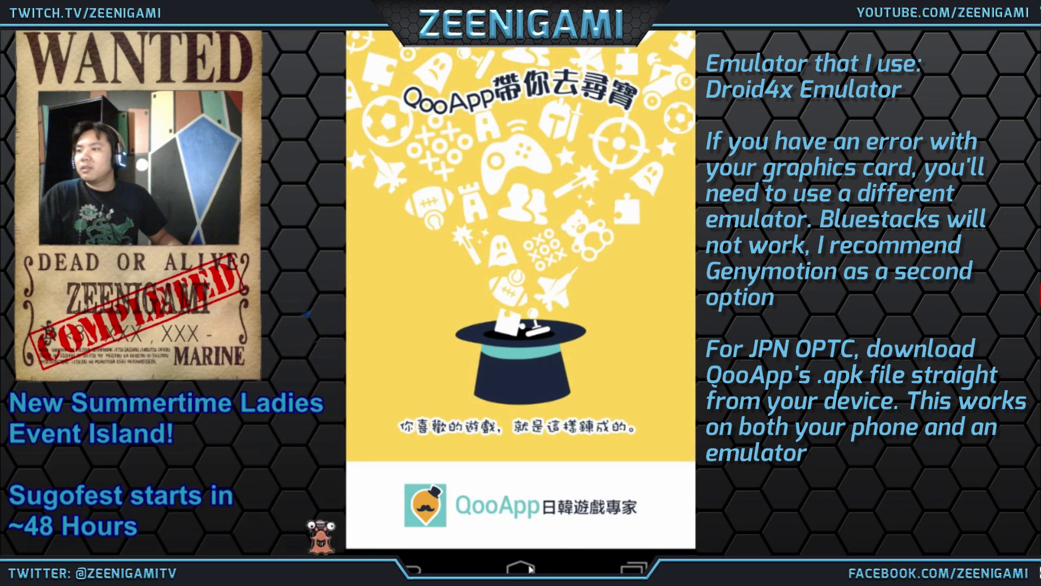
Relaunch QooApp, switch between Profile and Games tabs, and scroll the Hot Today games grid
{"action": "left_click", "coordinate": [530, 568]}
{"action": "left_click", "coordinate": [650, 190]}
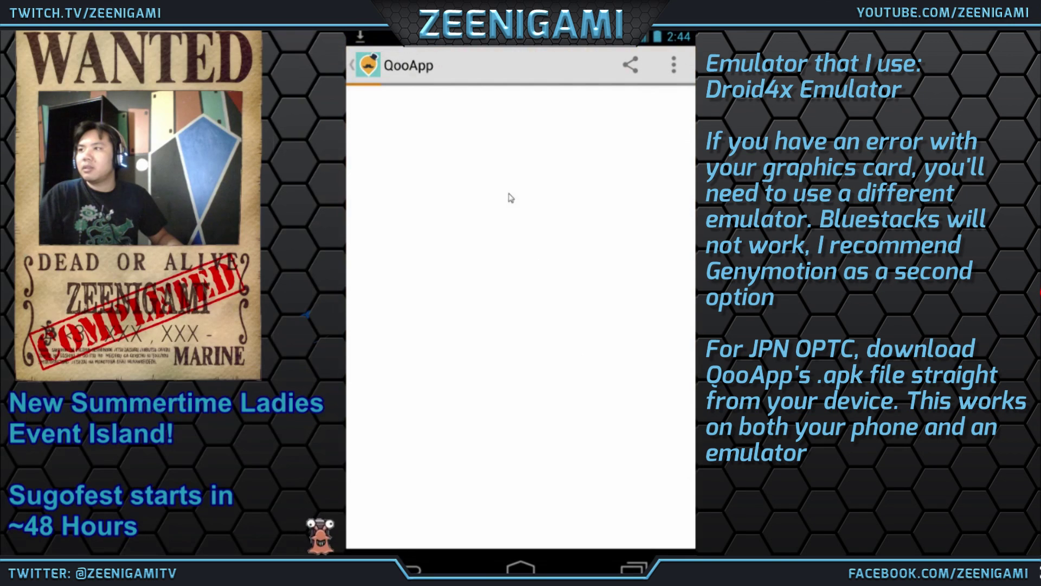
{"action": "left_click", "coordinate": [365, 78]}
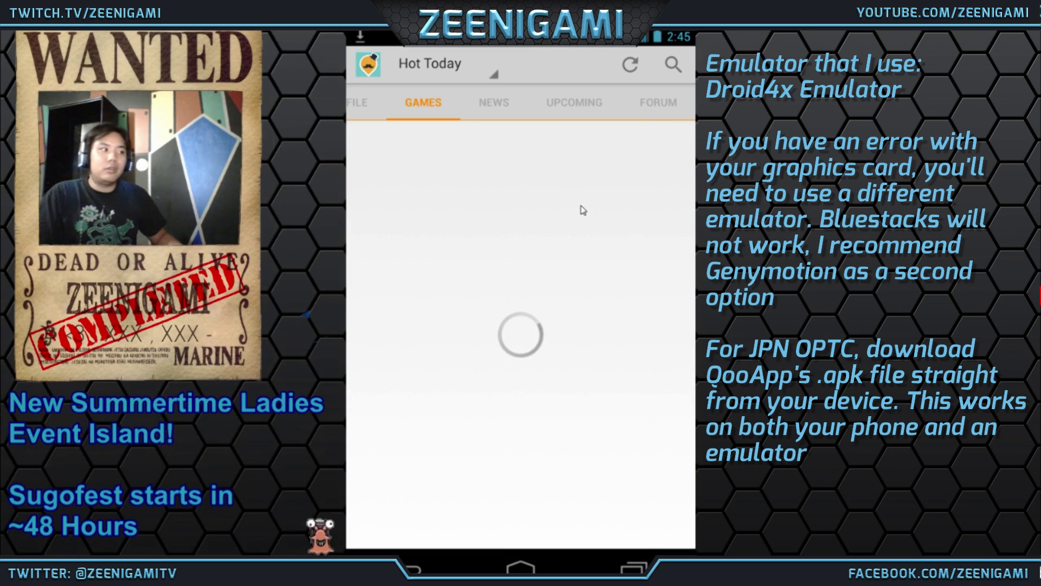
{"action": "left_click", "coordinate": [364, 108]}
{"action": "left_click", "coordinate": [472, 110]}
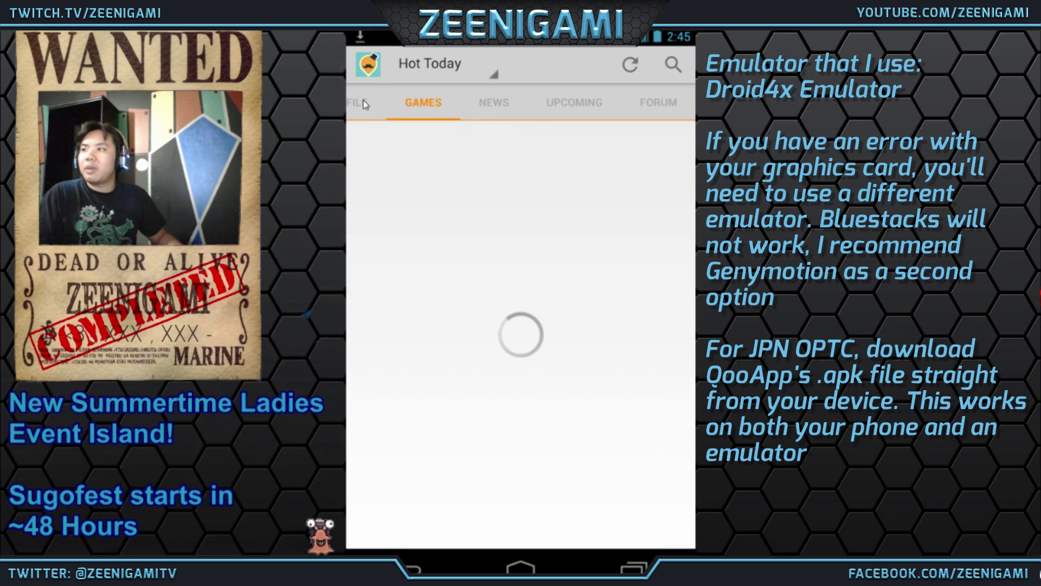
{"action": "left_click", "coordinate": [364, 105]}
{"action": "left_click", "coordinate": [430, 110]}
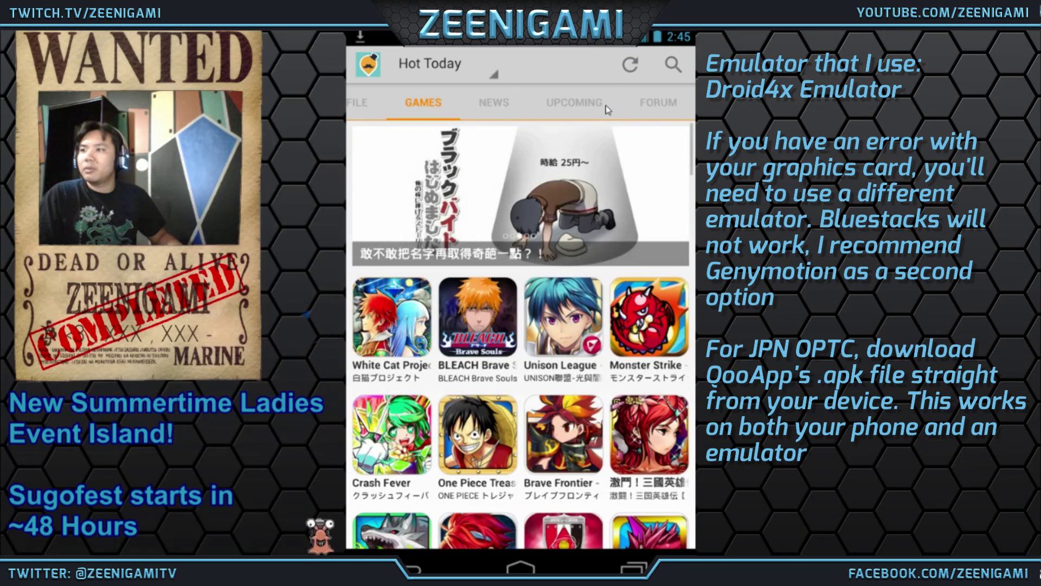
{"action": "scroll", "coordinate": [510, 425], "scroll_direction": "down", "scroll_amount": 3}
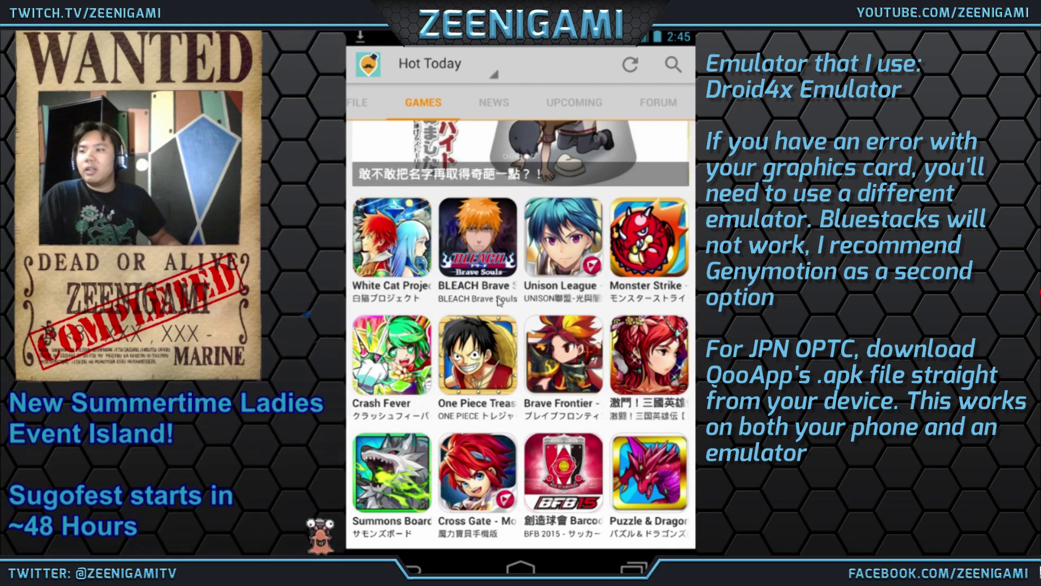
Download One Piece Treasure Cruise - Japanese with Google sign-in, then install and launch it
{"action": "left_click", "coordinate": [482, 369]}
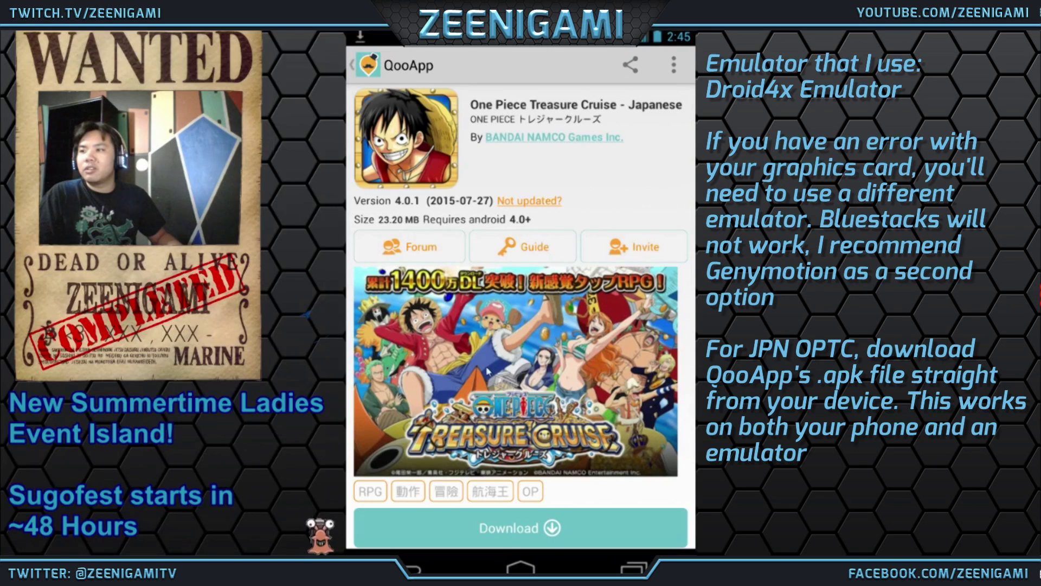
{"action": "scroll", "coordinate": [534, 443], "scroll_direction": "down", "scroll_amount": 1}
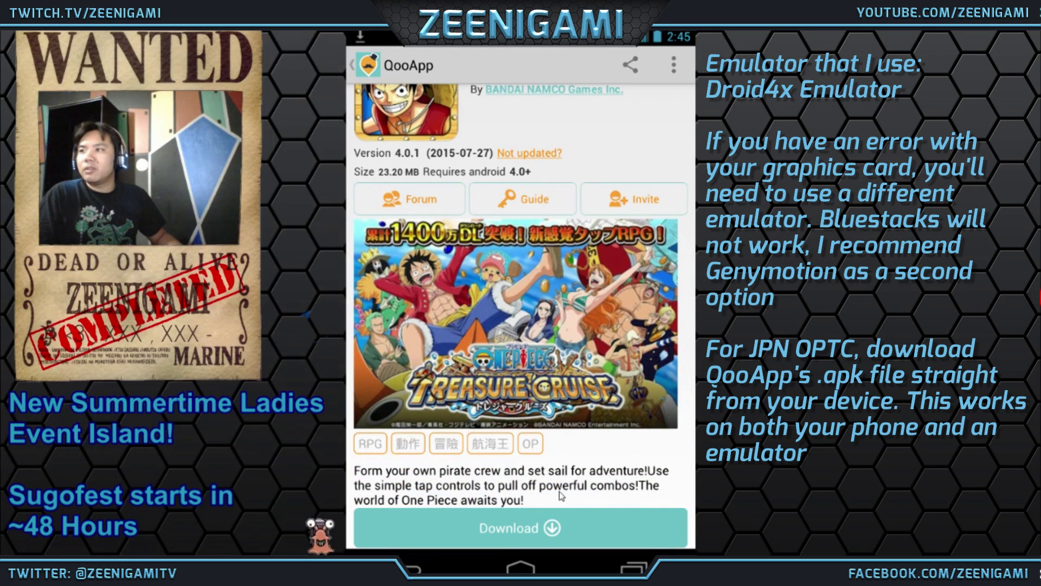
{"action": "scroll", "coordinate": [554, 389], "scroll_direction": "up", "scroll_amount": 1}
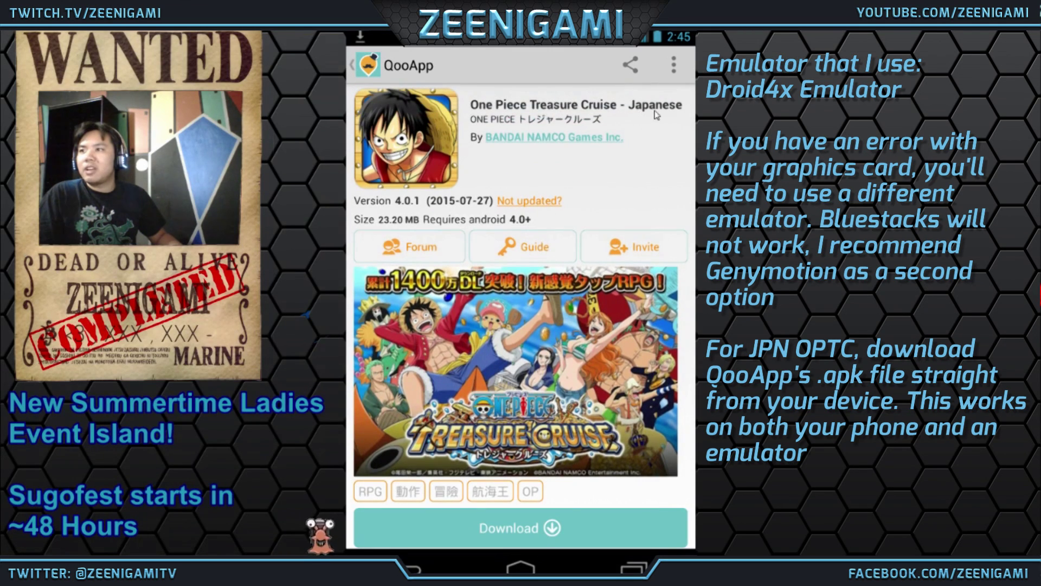
{"action": "left_click", "coordinate": [520, 523]}
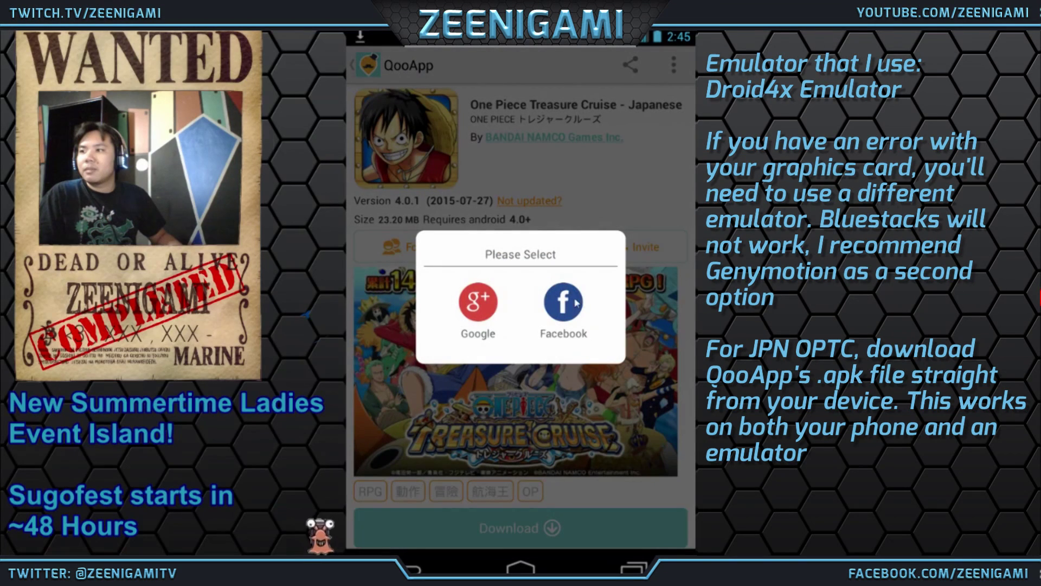
{"action": "left_click", "coordinate": [463, 323]}
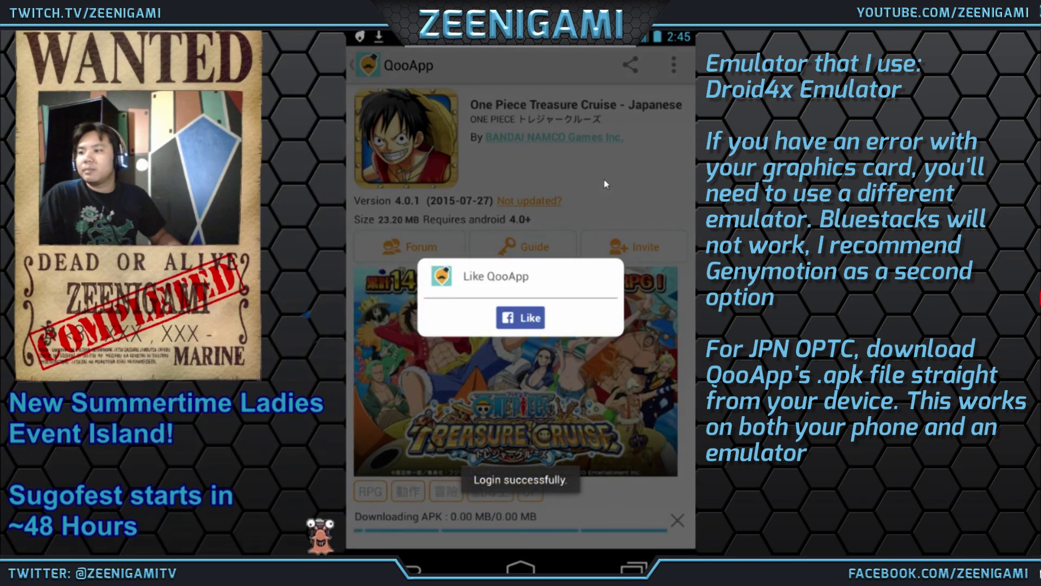
{"action": "left_click", "coordinate": [599, 192]}
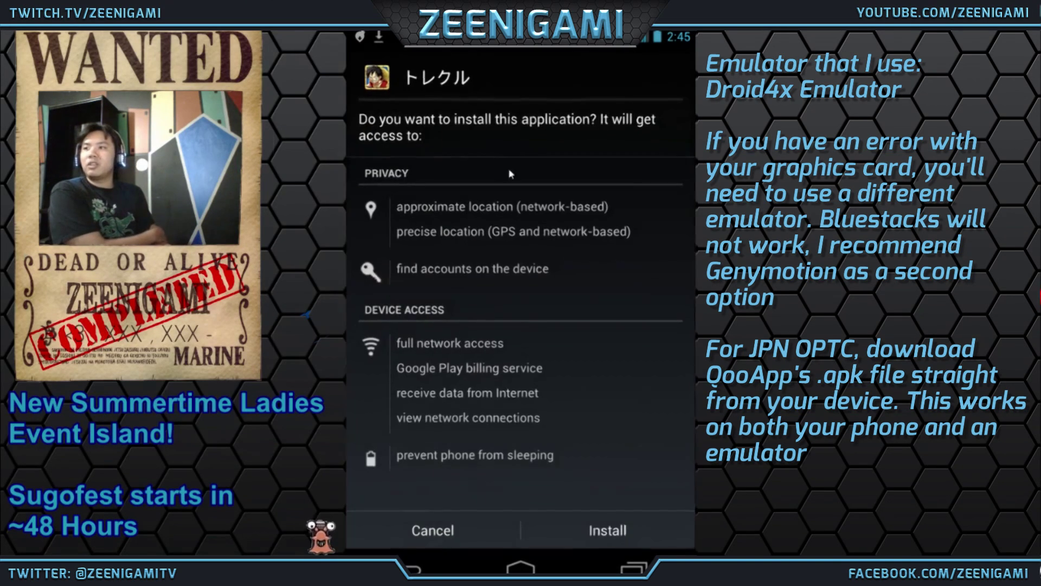
{"action": "left_click", "coordinate": [620, 535]}
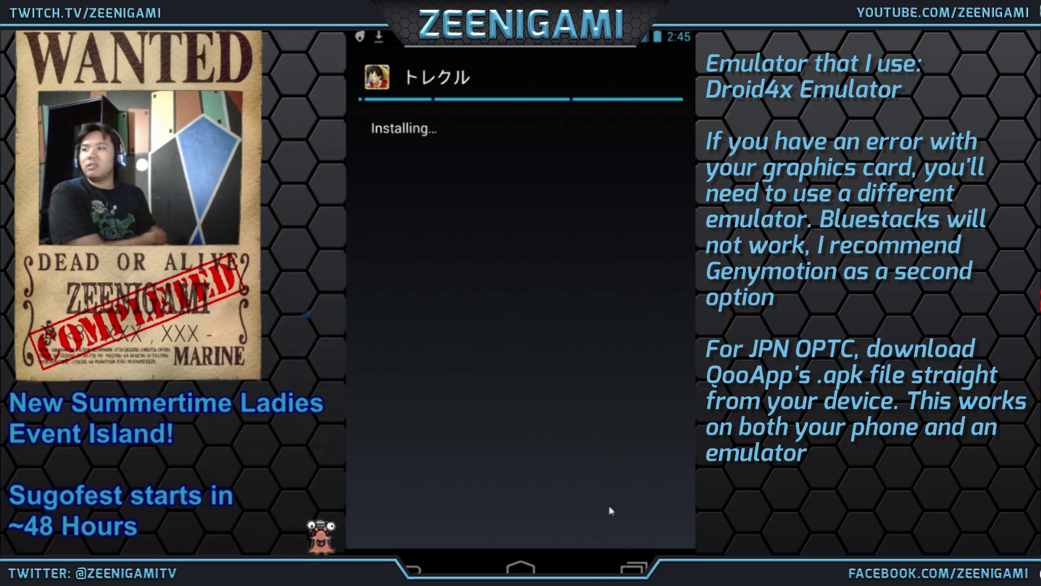
{"action": "left_click", "coordinate": [567, 542]}
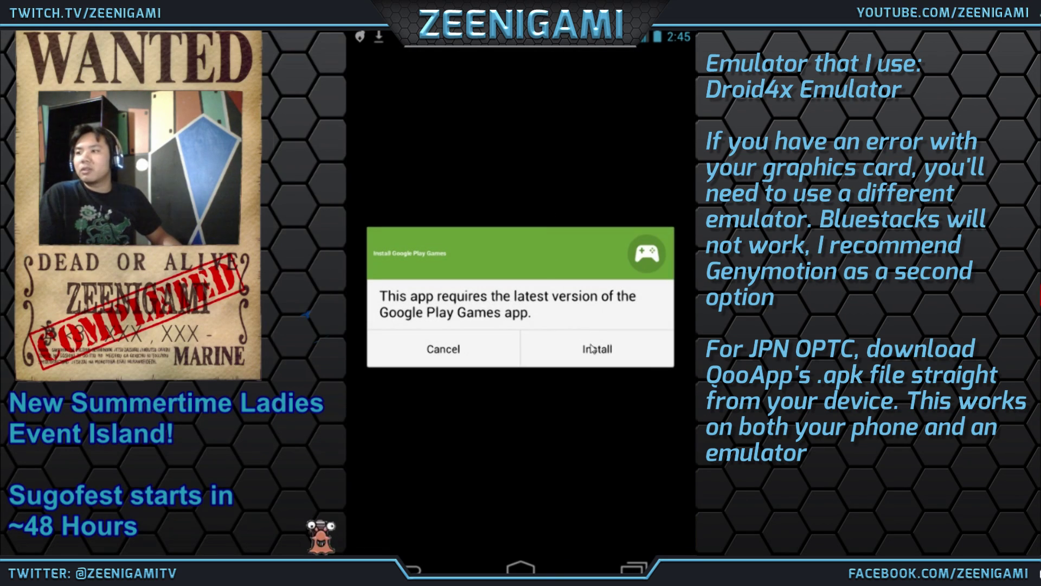
Decline the Google Play Games prompt, accept the terms with 利用開始, and skip the intro
{"action": "left_click", "coordinate": [469, 339]}
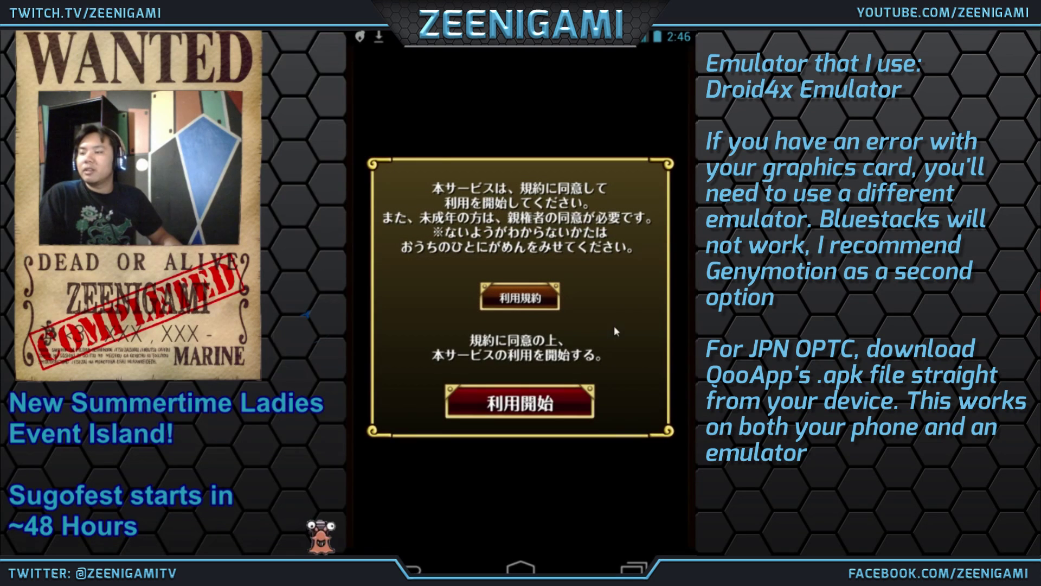
{"action": "left_click", "coordinate": [534, 387]}
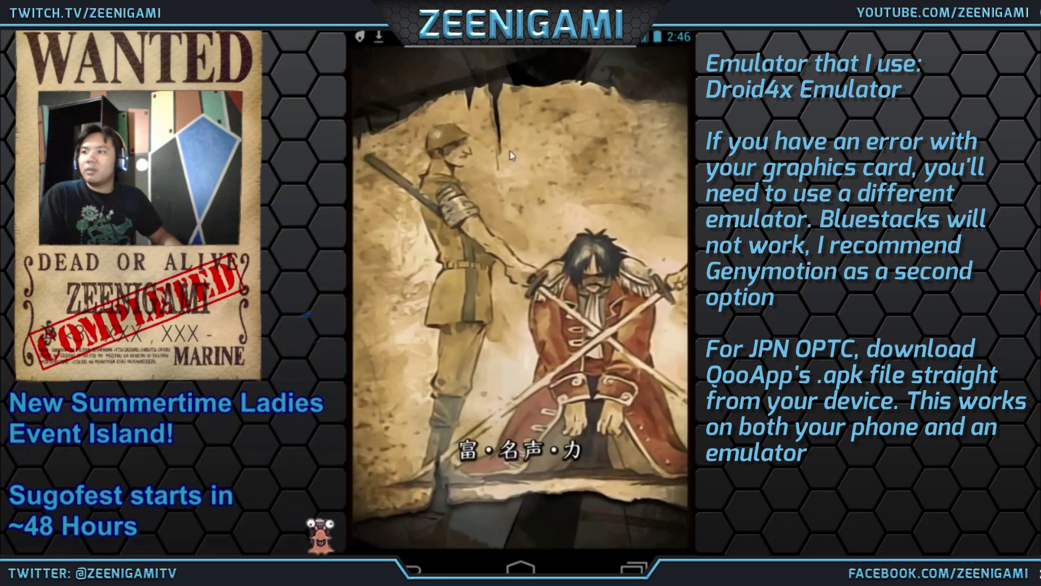
{"action": "left_click", "coordinate": [581, 171]}
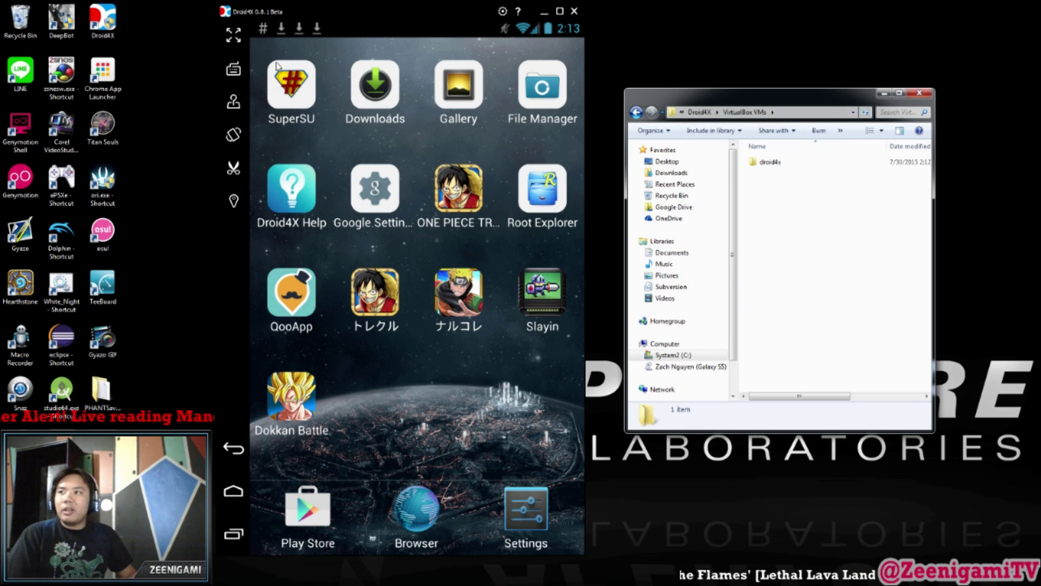
Open the English Treasure Cruise game, dismiss its notices, return home, and close the emulator
{"action": "left_click", "coordinate": [477, 205]}
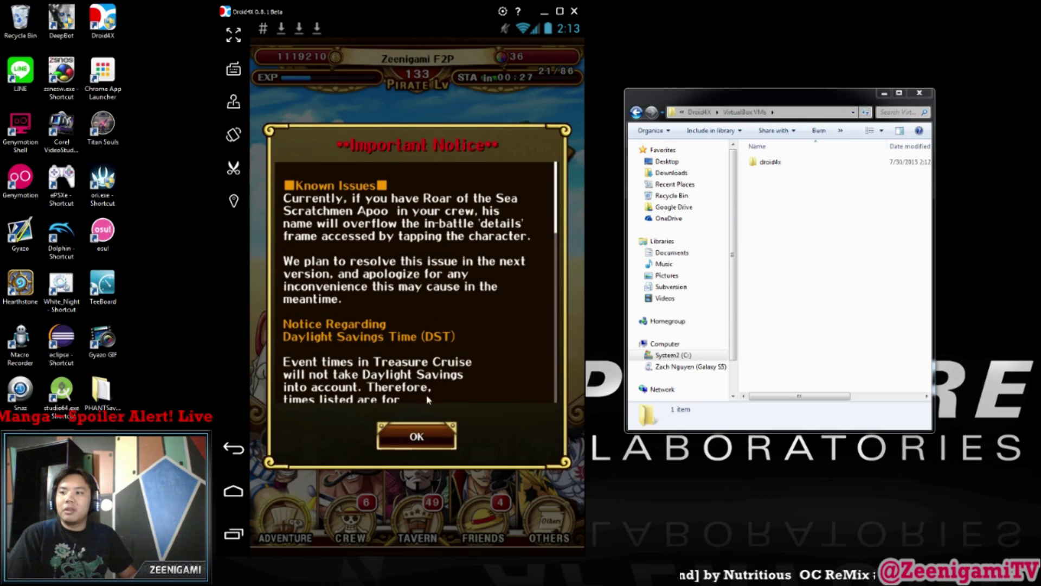
{"action": "left_click", "coordinate": [417, 517]}
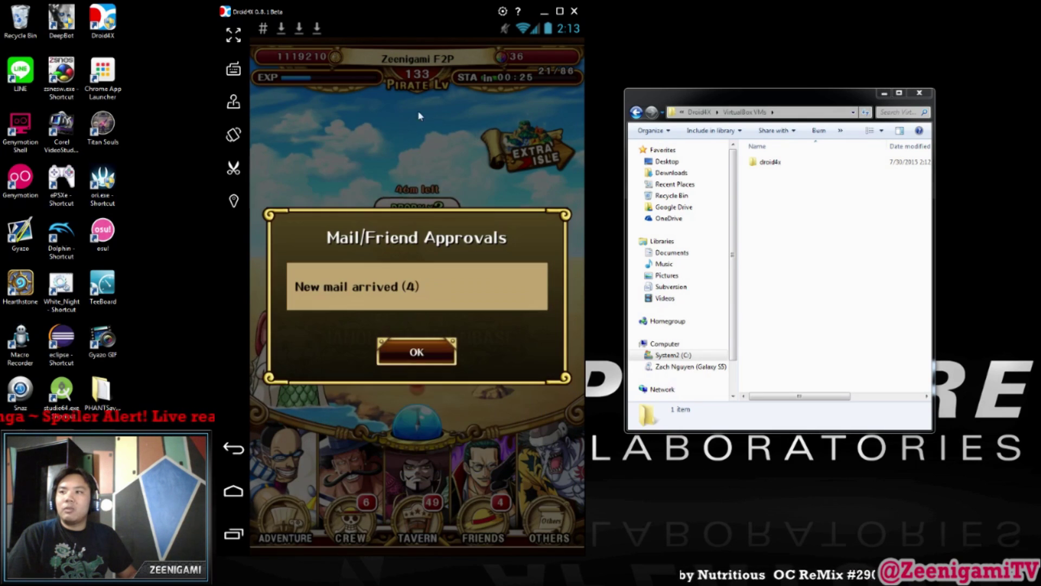
{"action": "left_click", "coordinate": [416, 352]}
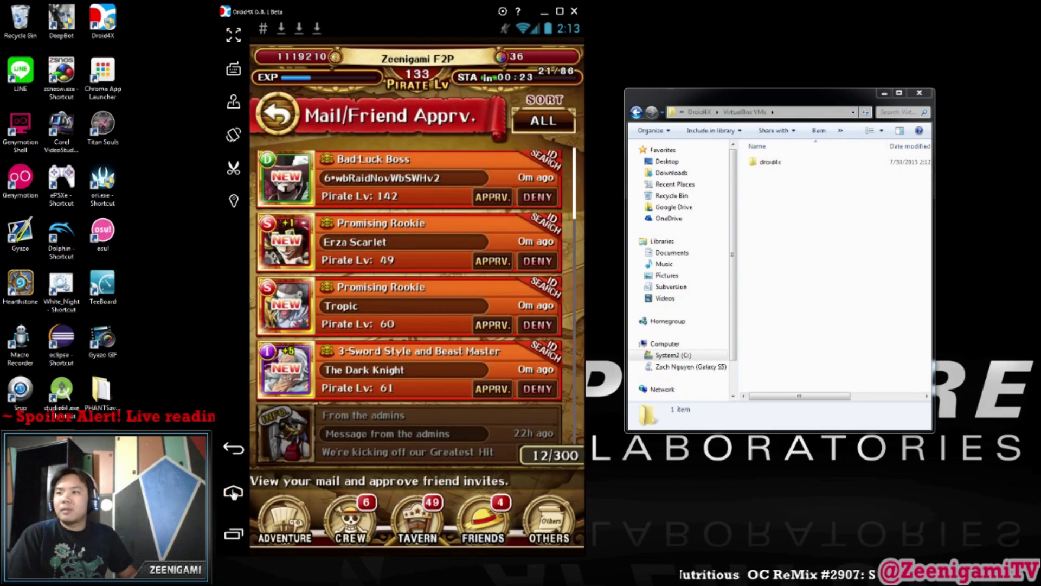
{"action": "left_click", "coordinate": [234, 491]}
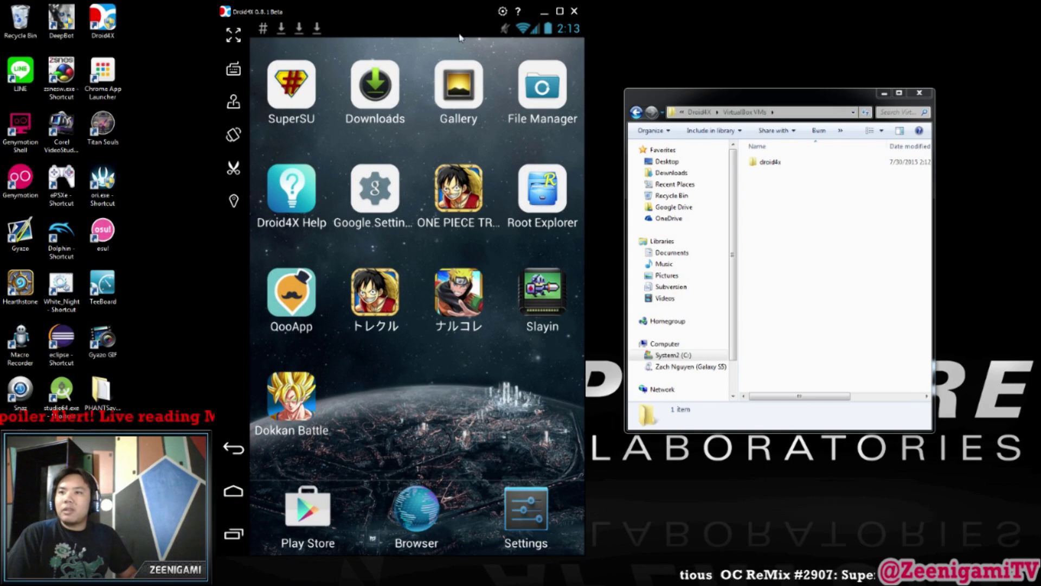
{"action": "left_click", "coordinate": [574, 12]}
{"action": "left_click", "coordinate": [370, 326]}
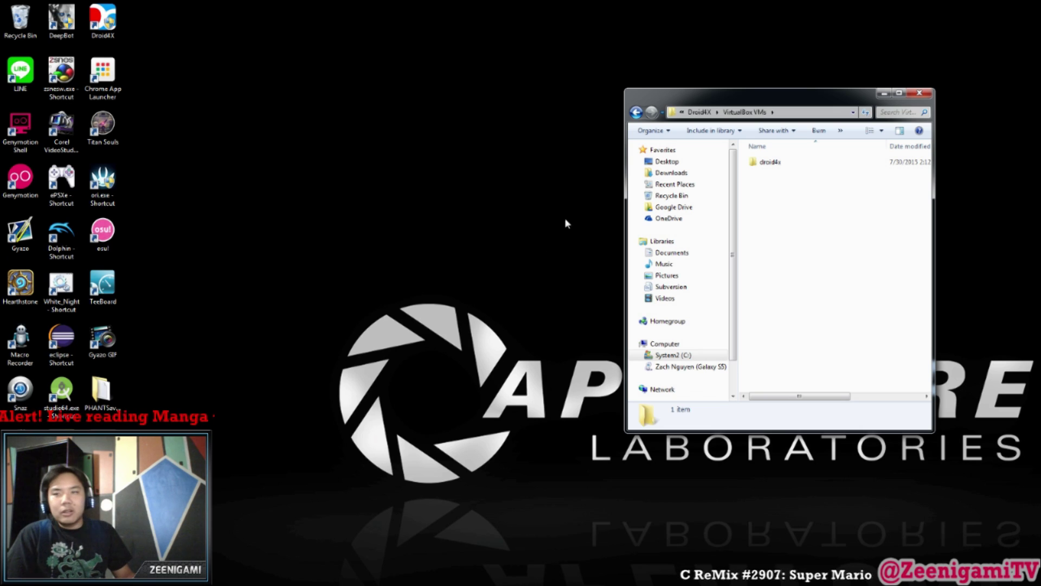
{"action": "left_click", "coordinate": [786, 112]}
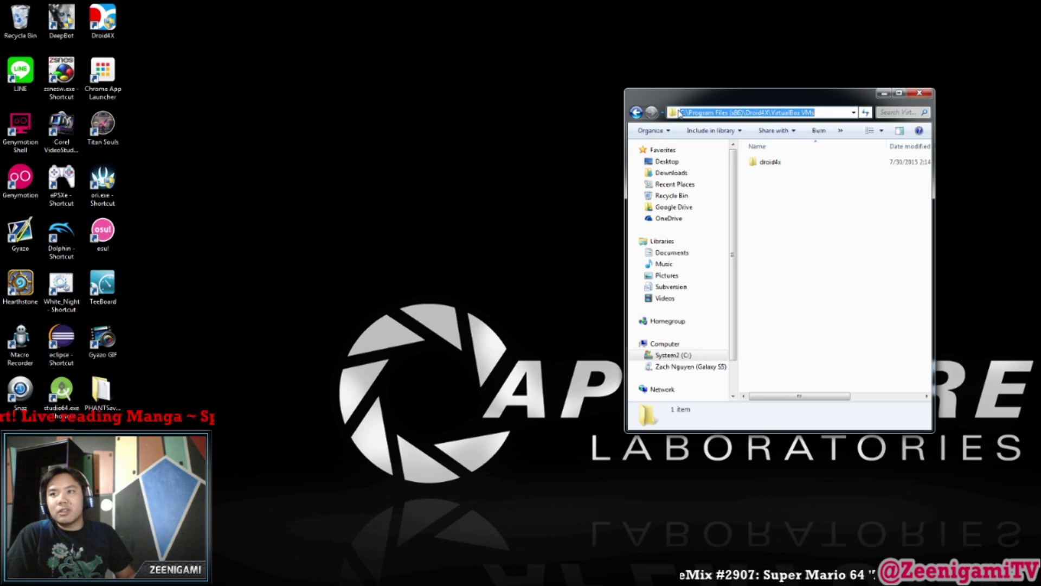
{"action": "left_click", "coordinate": [761, 111]}
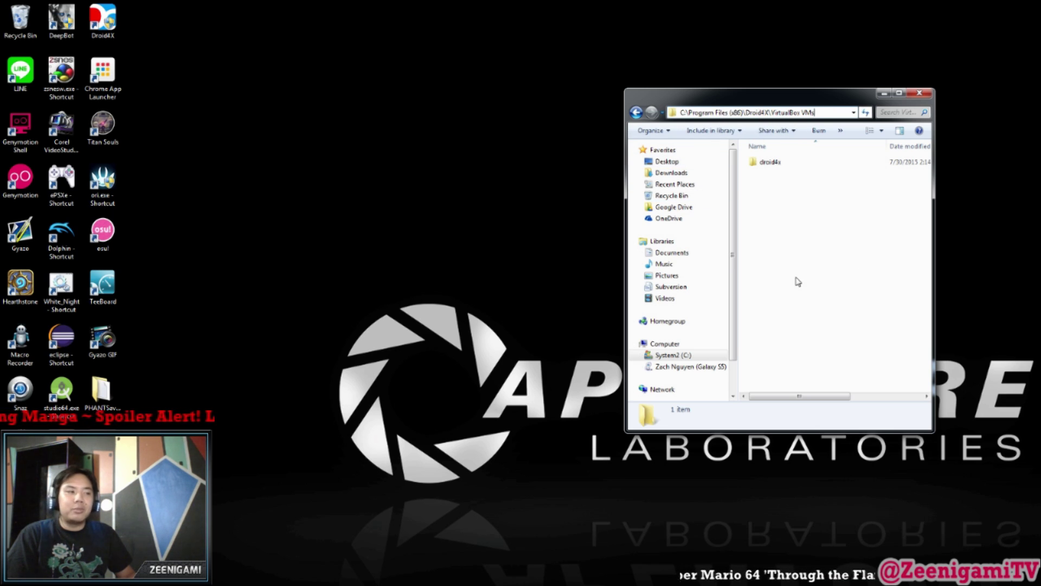
{"action": "left_click_drag", "start_coordinate": [820, 332], "coordinate": [736, 157]}
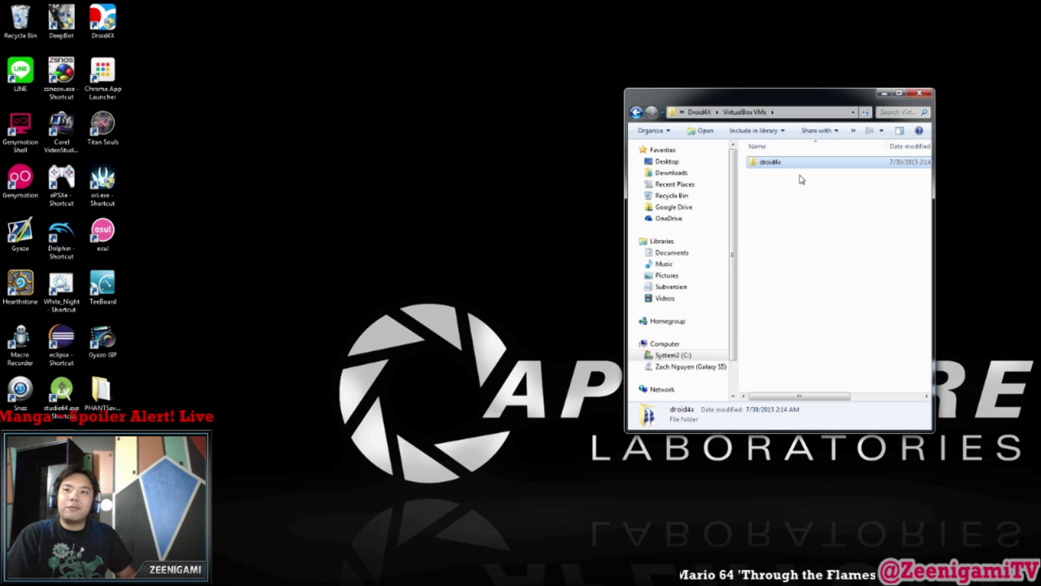
{"action": "left_click_drag", "start_coordinate": [740, 144], "coordinate": [739, 143]}
{"action": "left_click_drag", "start_coordinate": [857, 284], "coordinate": [644, 144]}
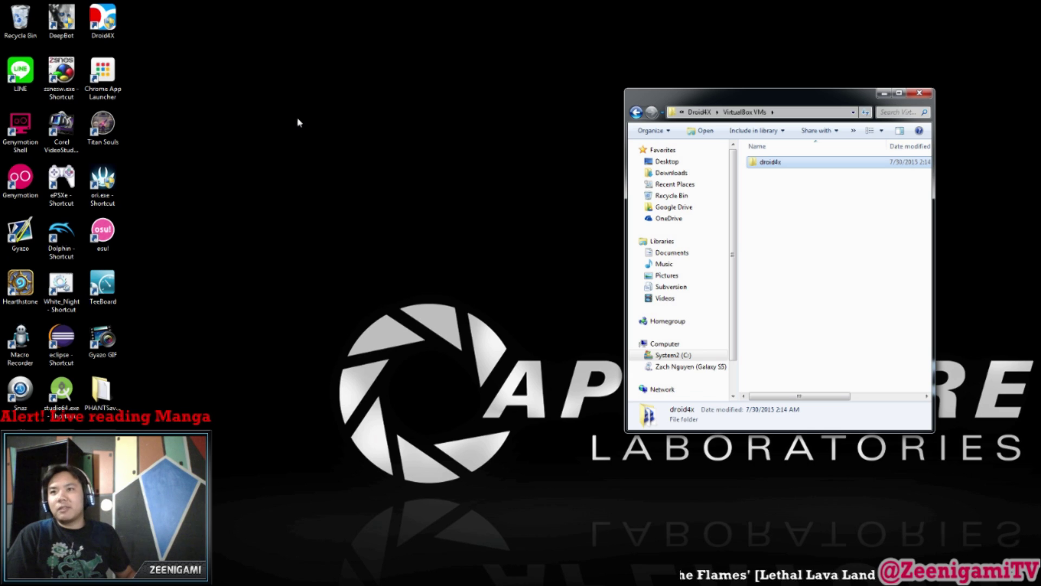
Rename the droid4x folder to droid4xVersion1 from its right-click menu
{"action": "right_click", "coordinate": [780, 164]}
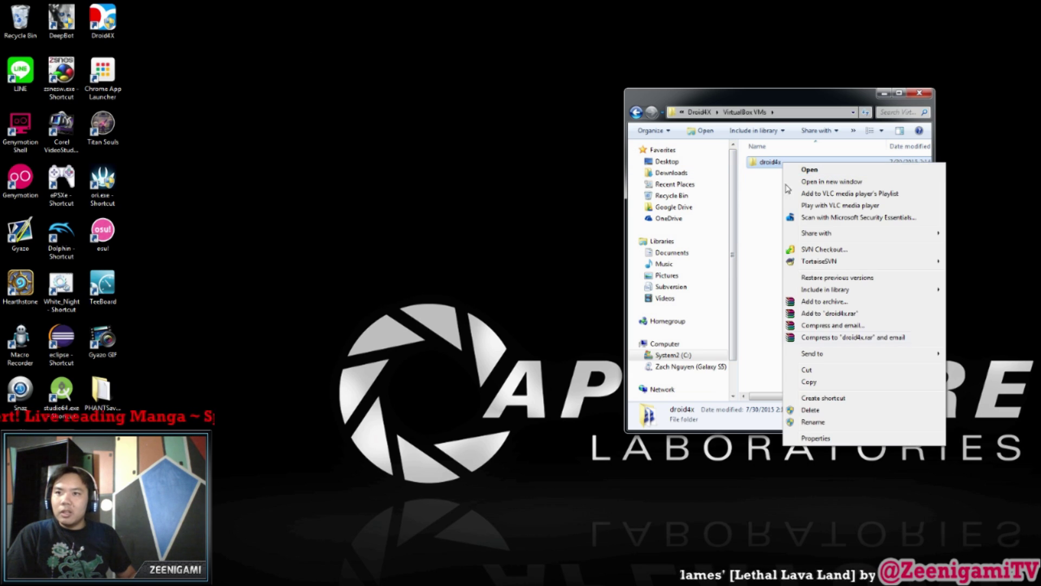
{"action": "left_click", "coordinate": [813, 422]}
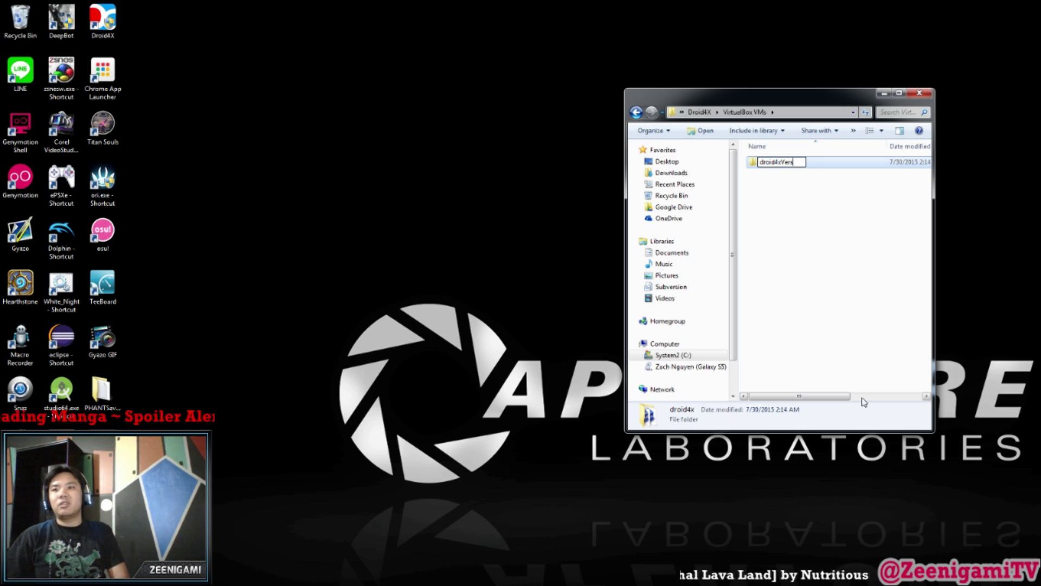
{"action": "key", "text": "Return"}
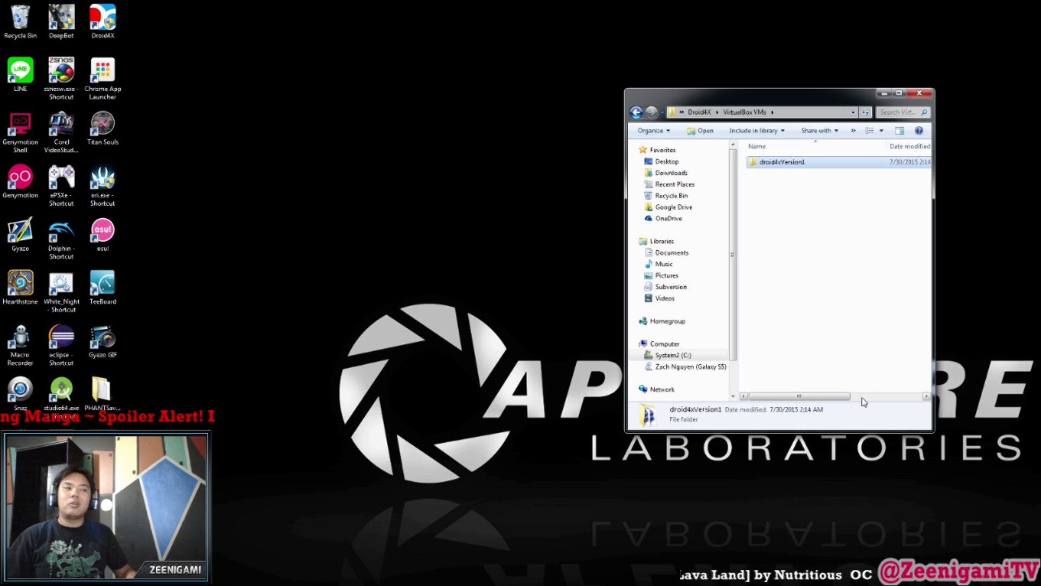
{"action": "left_click", "coordinate": [545, 137]}
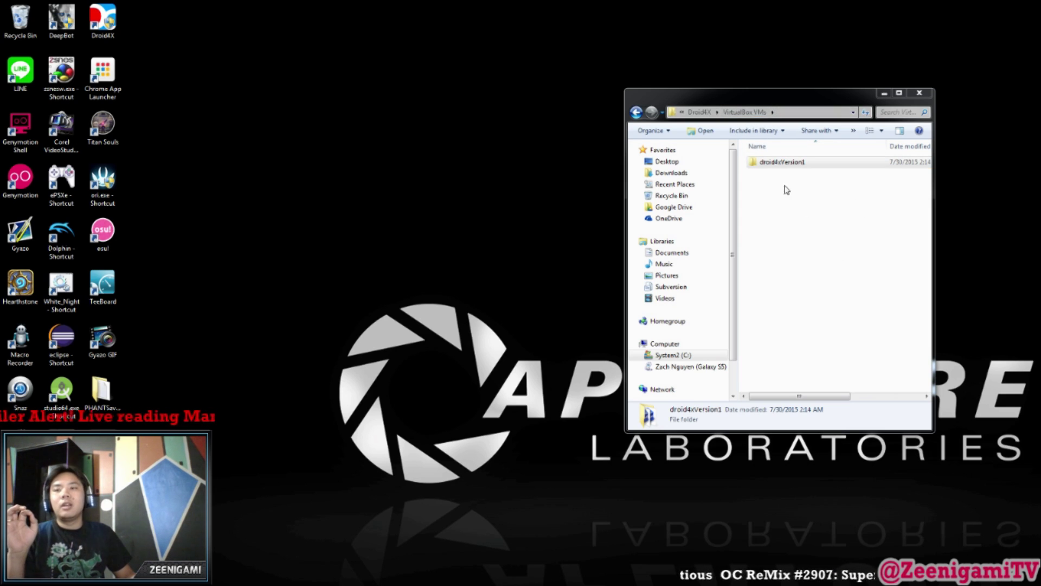
Relaunch Droid4X, skip the update, and arrange the Explorer and emulator windows while it boots
{"action": "double_click", "coordinate": [764, 164]}
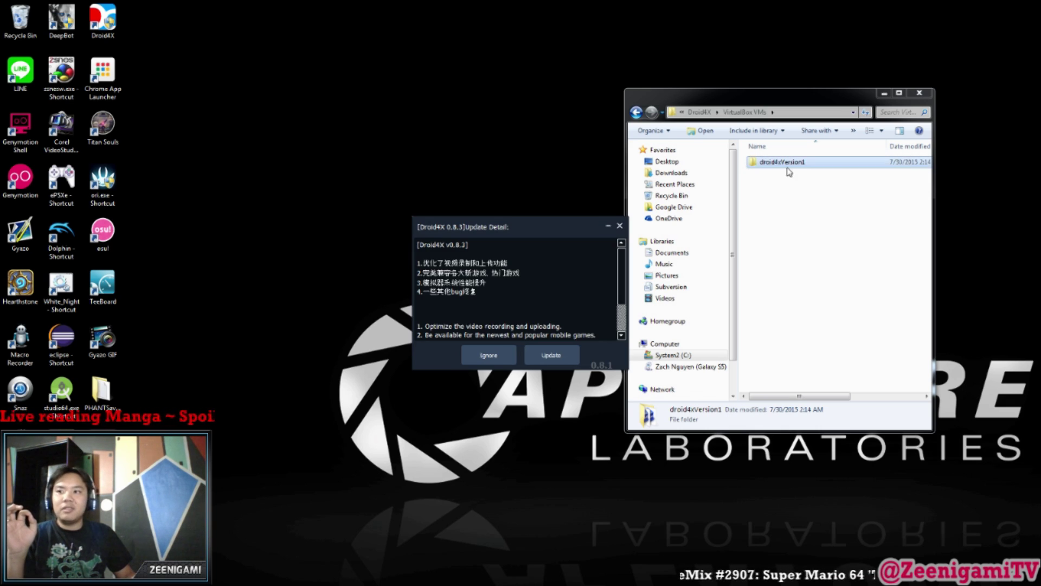
{"action": "left_click", "coordinate": [504, 358]}
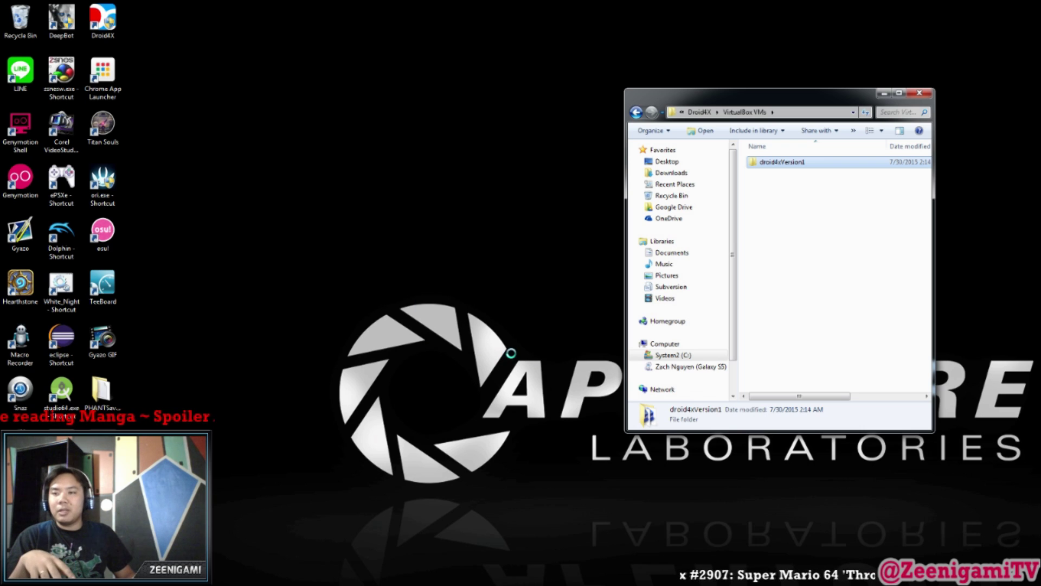
{"action": "left_click", "coordinate": [821, 230]}
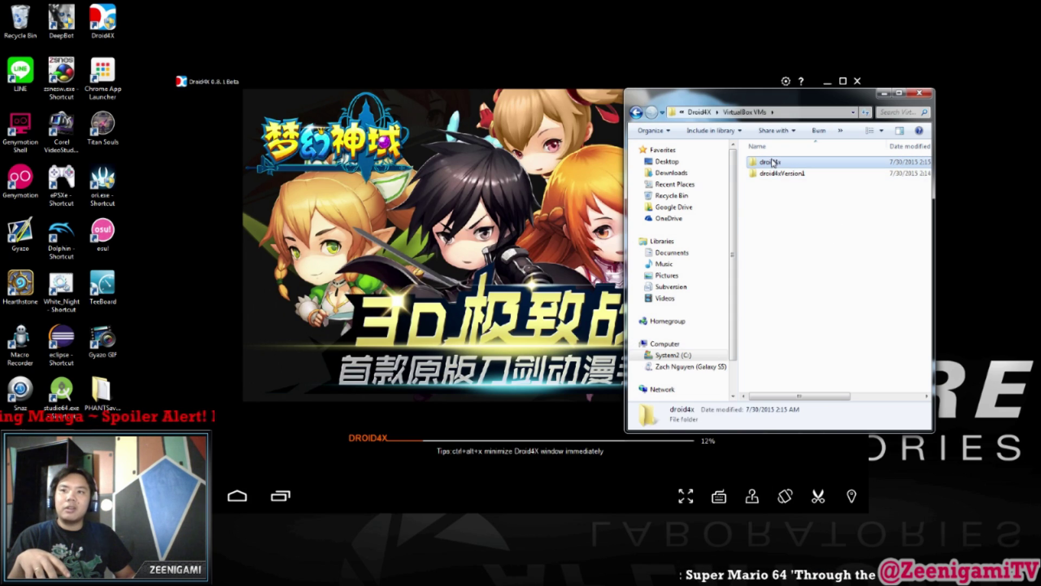
{"action": "left_click_drag", "start_coordinate": [795, 100], "coordinate": [900, 245]}
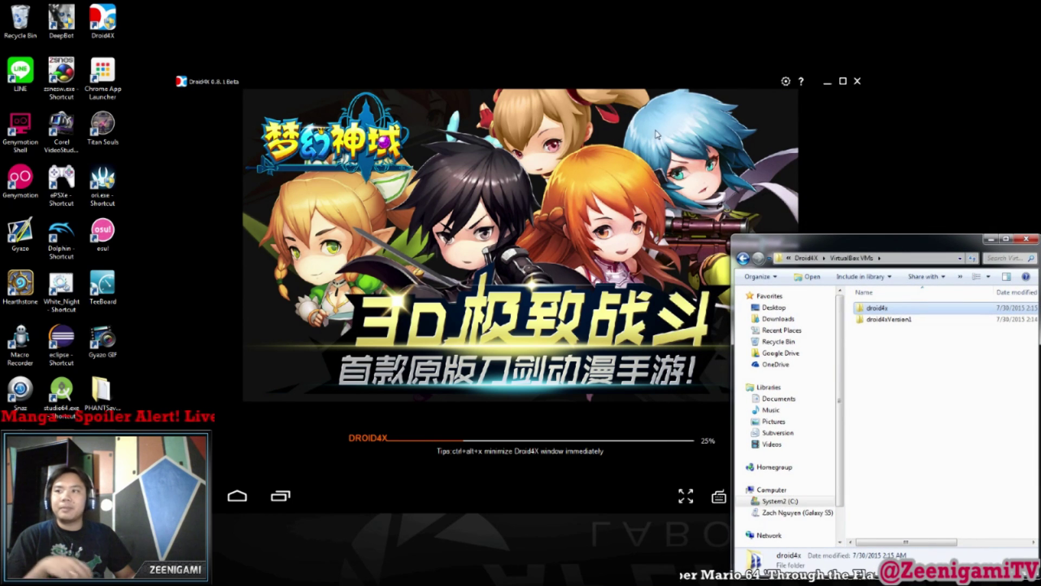
{"action": "left_click_drag", "start_coordinate": [627, 83], "coordinate": [494, 24]}
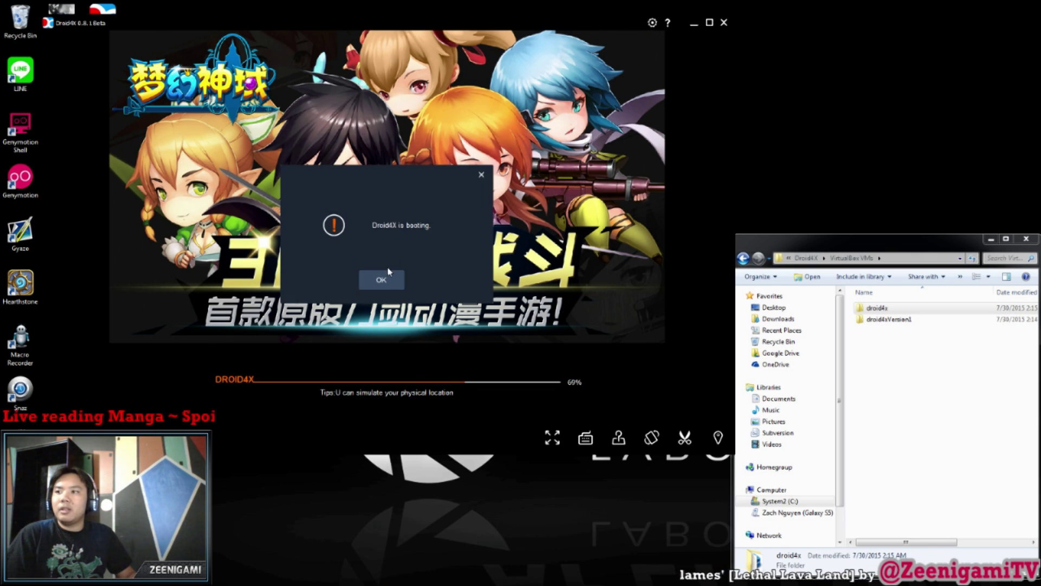
Dismiss the booting notice and click through the first-run tutorial to the home screen
{"action": "left_click", "coordinate": [382, 280]}
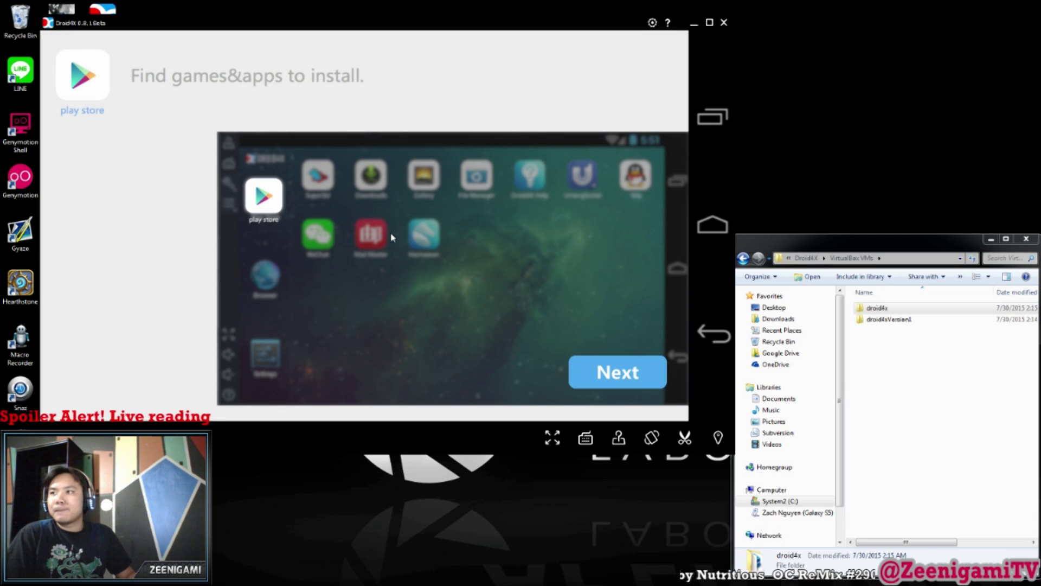
{"action": "left_click", "coordinate": [660, 366]}
{"action": "left_click", "coordinate": [649, 372]}
{"action": "left_click", "coordinate": [649, 372]}
{"action": "left_click", "coordinate": [643, 366]}
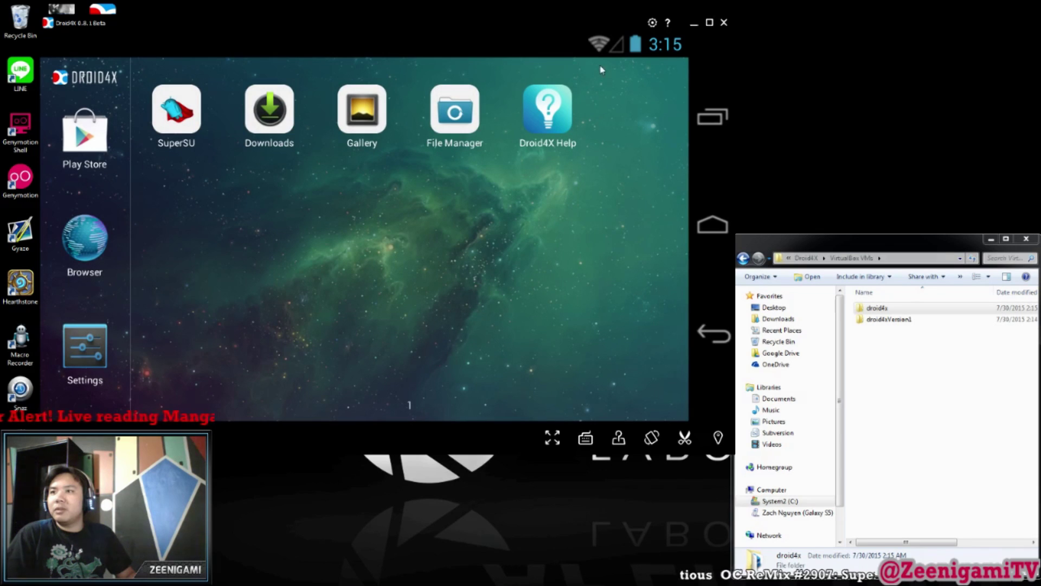
Open and close the Droid4X preferences, then close the emulator and confirm
{"action": "left_click", "coordinate": [652, 23]}
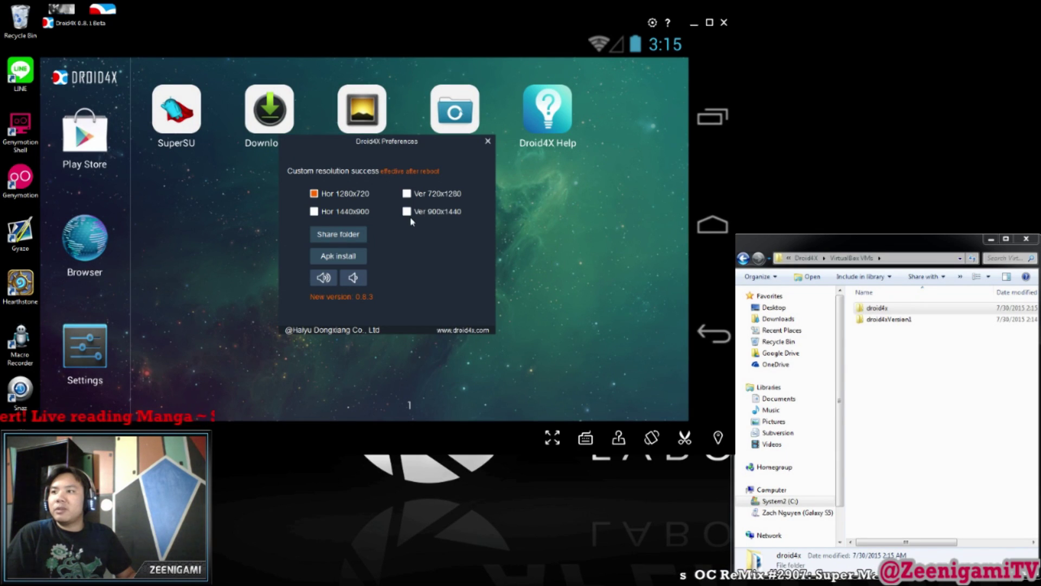
{"action": "left_click", "coordinate": [487, 142]}
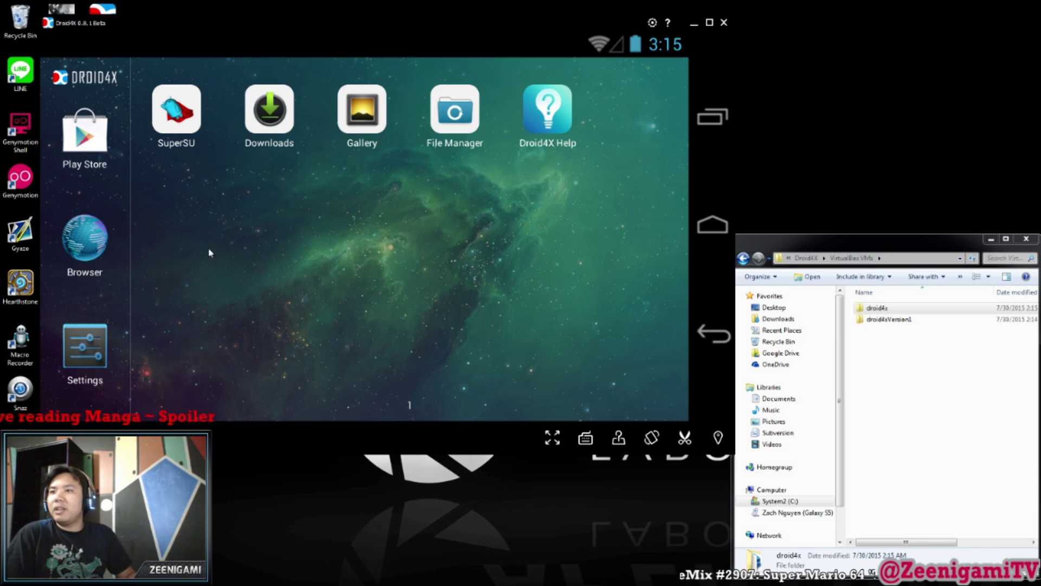
{"action": "left_click", "coordinate": [724, 23]}
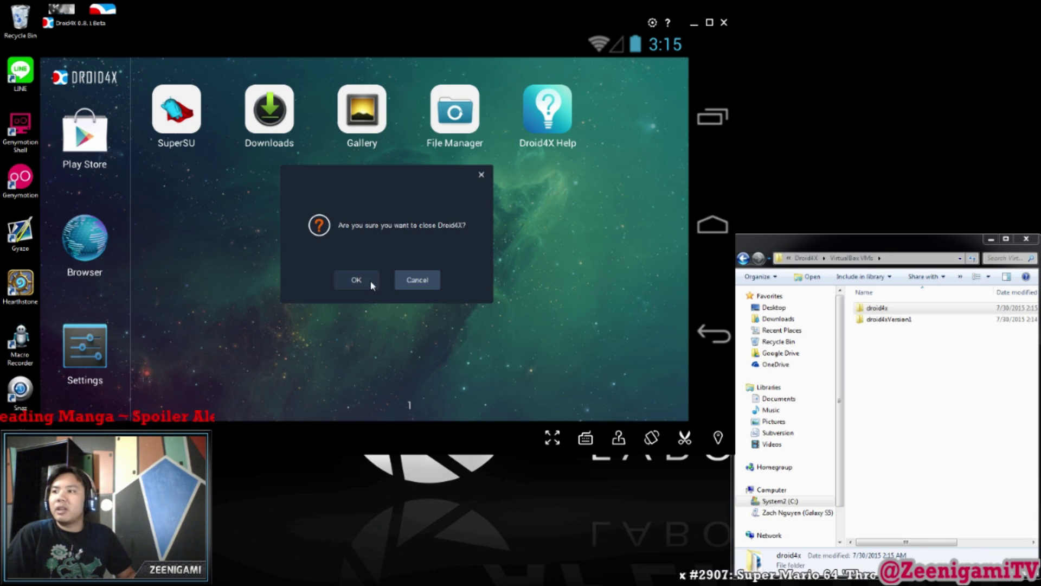
{"action": "left_click", "coordinate": [366, 281]}
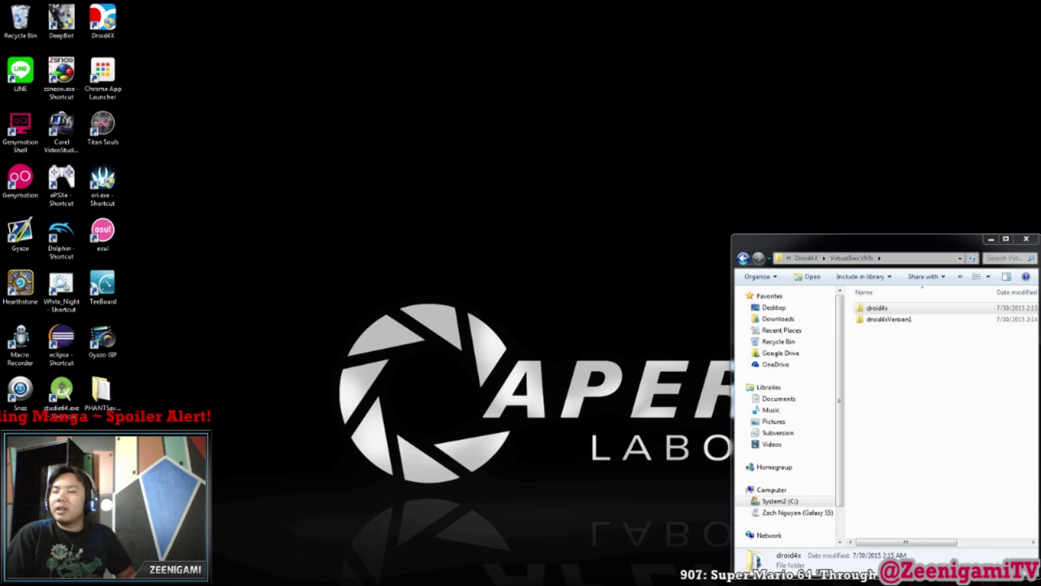